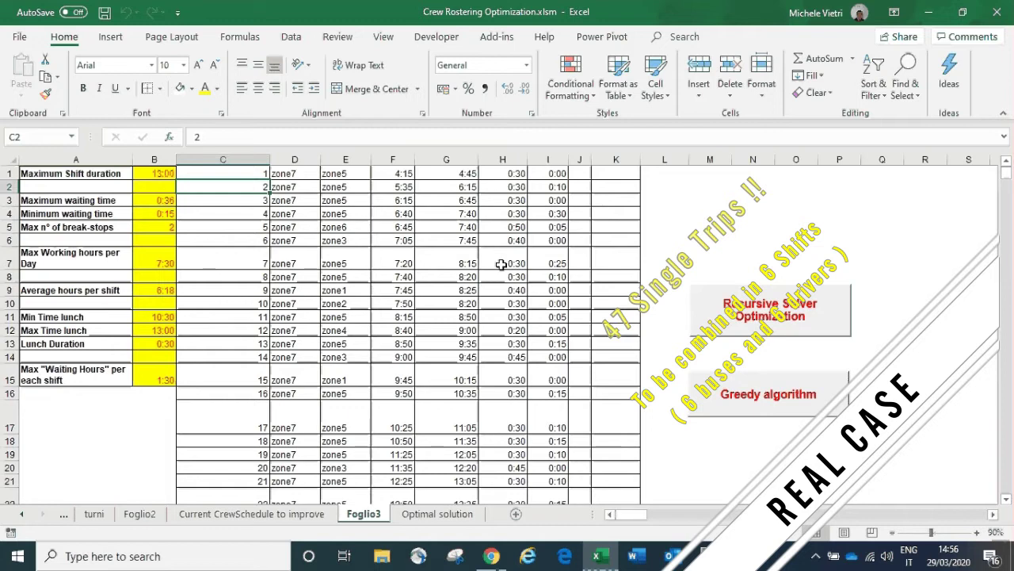
- Review the trip numbers in column C of Foglio3 down to the last trip, and return to the start of the list
click(267, 226)
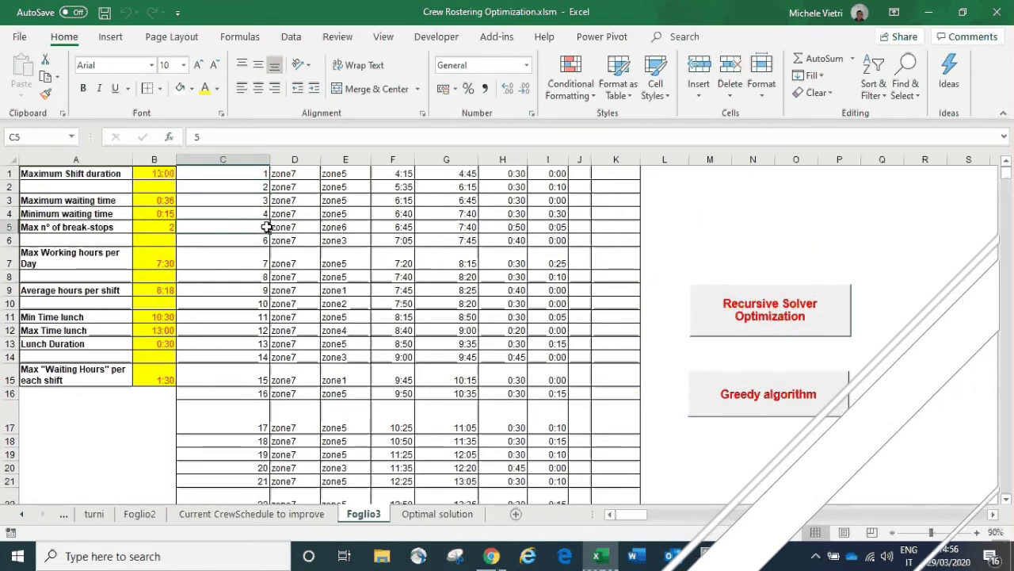
key(End)
key(Down)
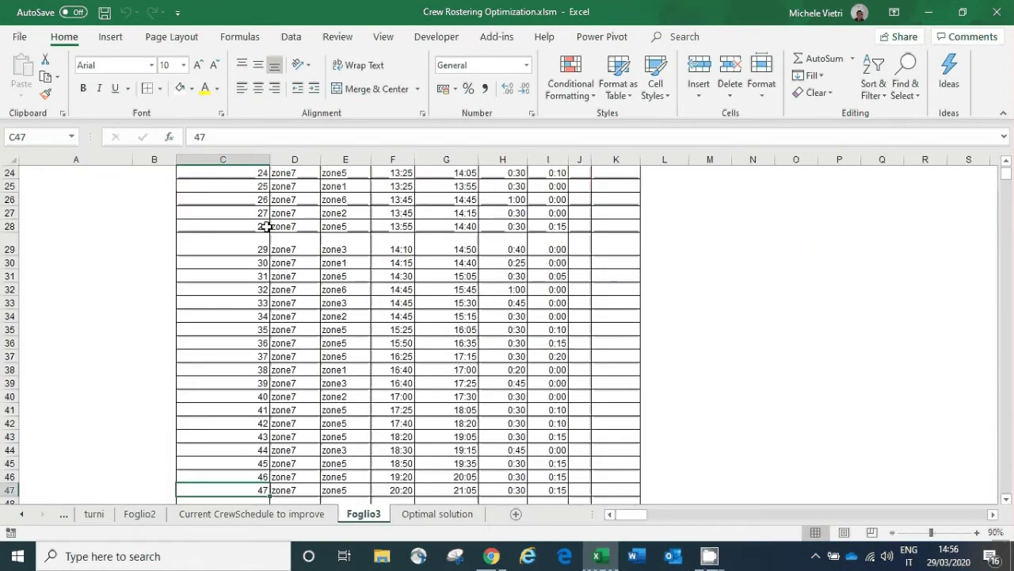
key(Home)
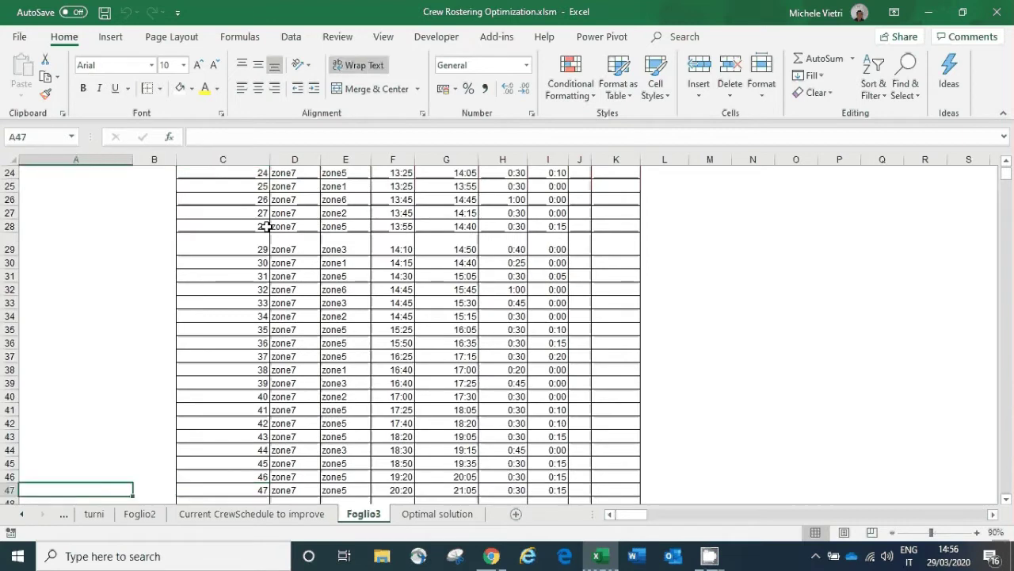
scroll(256, 220, up, 8)
- Examine the first trip's number, zones, times and durations across C1:I1, plus the Max n° of break-stops constraint
click(244, 175)
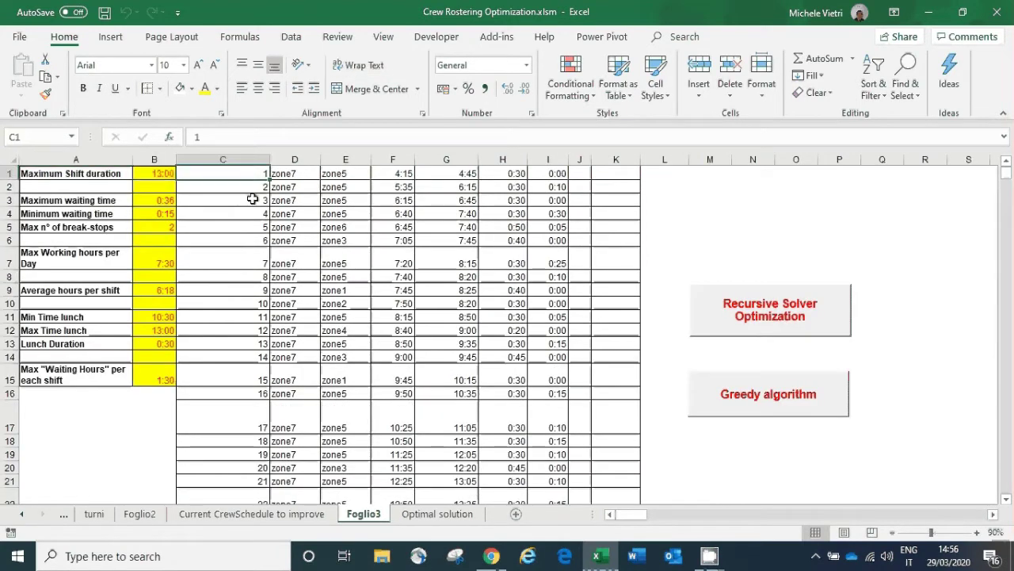
click(299, 174)
click(334, 173)
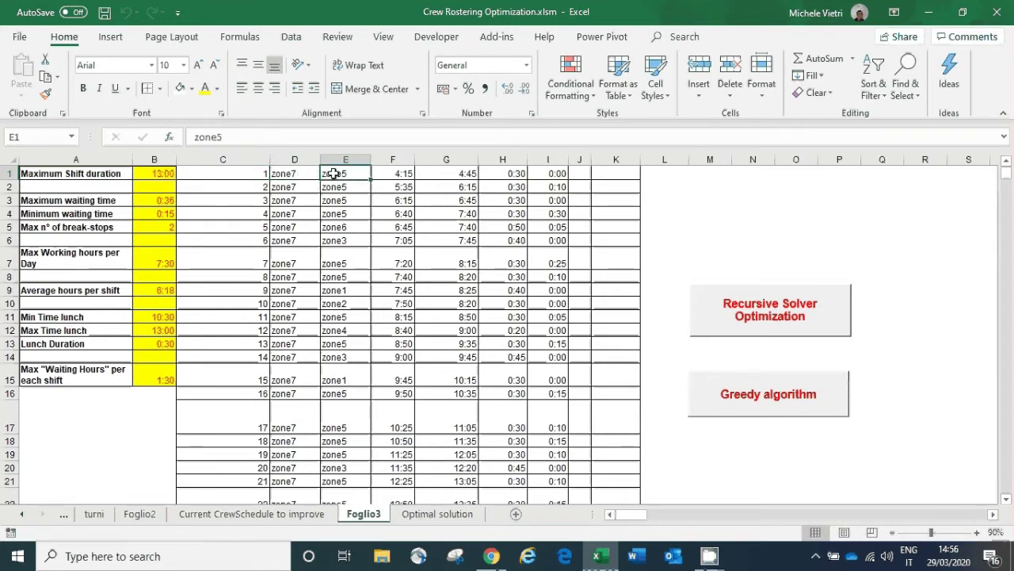
click(396, 174)
click(455, 174)
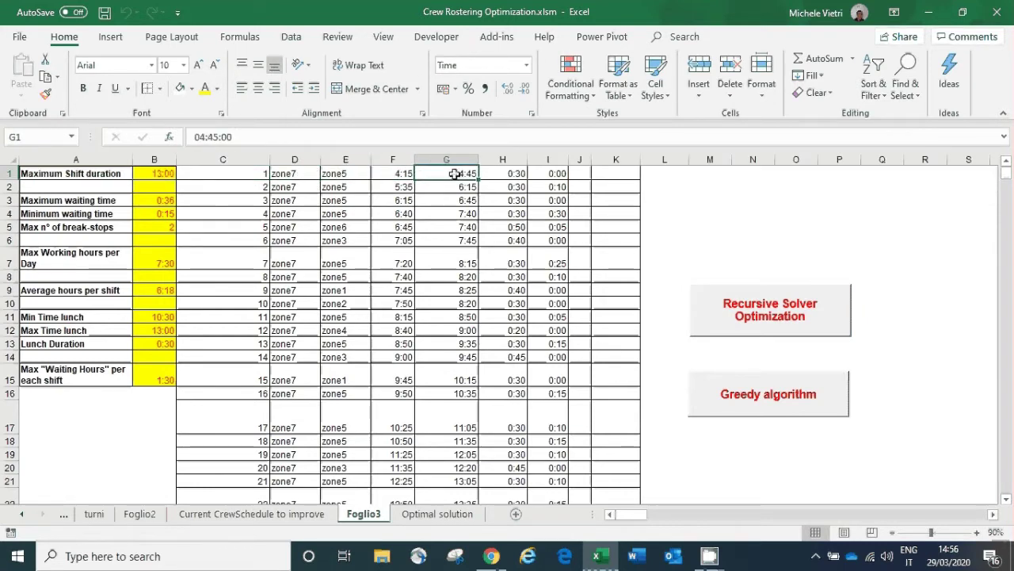
click(504, 173)
click(550, 174)
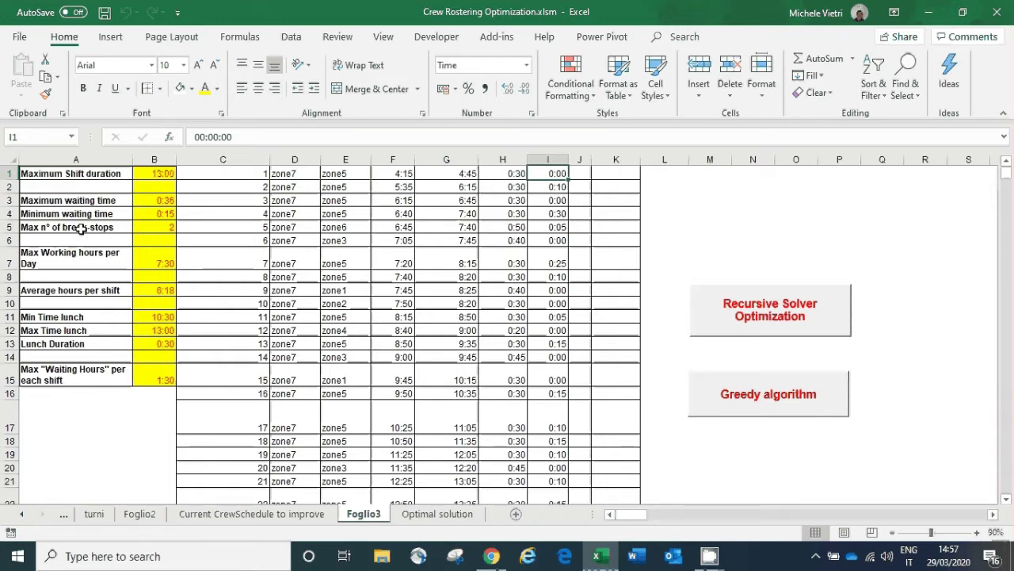
click(81, 229)
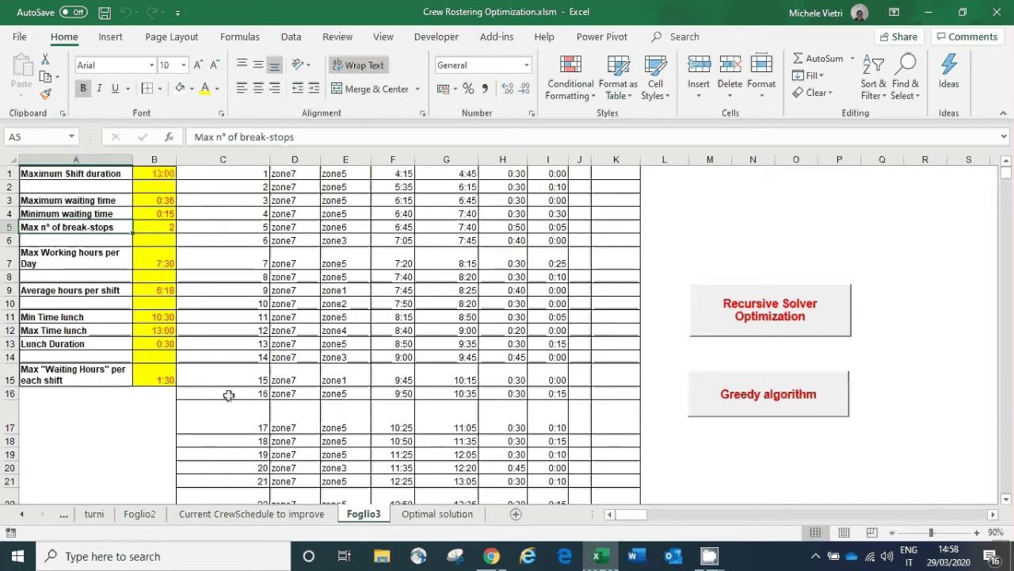
- Review the shifts on the Current CrewSchedule to improve sheet, checking the first route's start zone, starting time and ending time
click(256, 515)
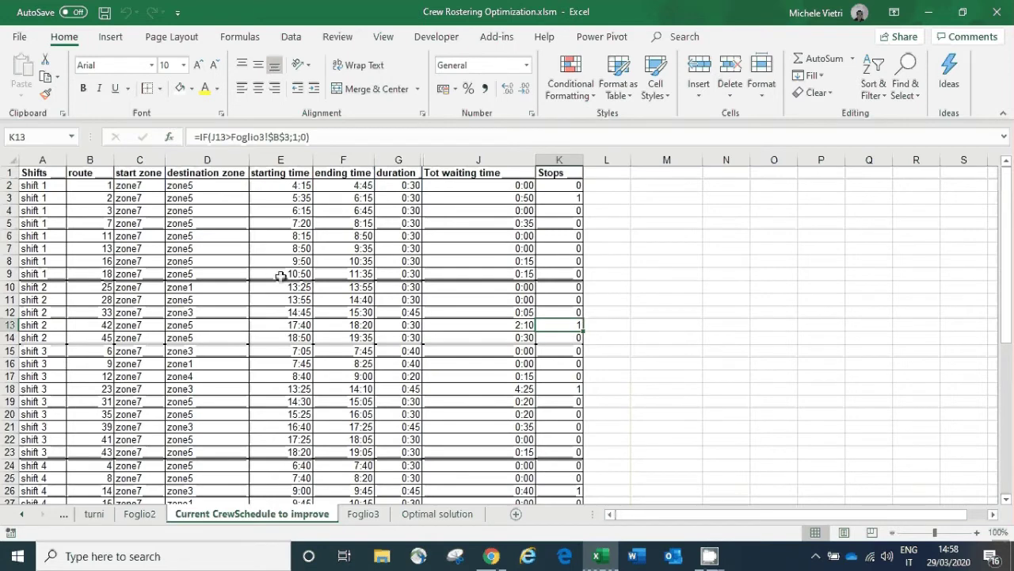
scroll(74, 405, down, 9)
scroll(57, 341, up, 9)
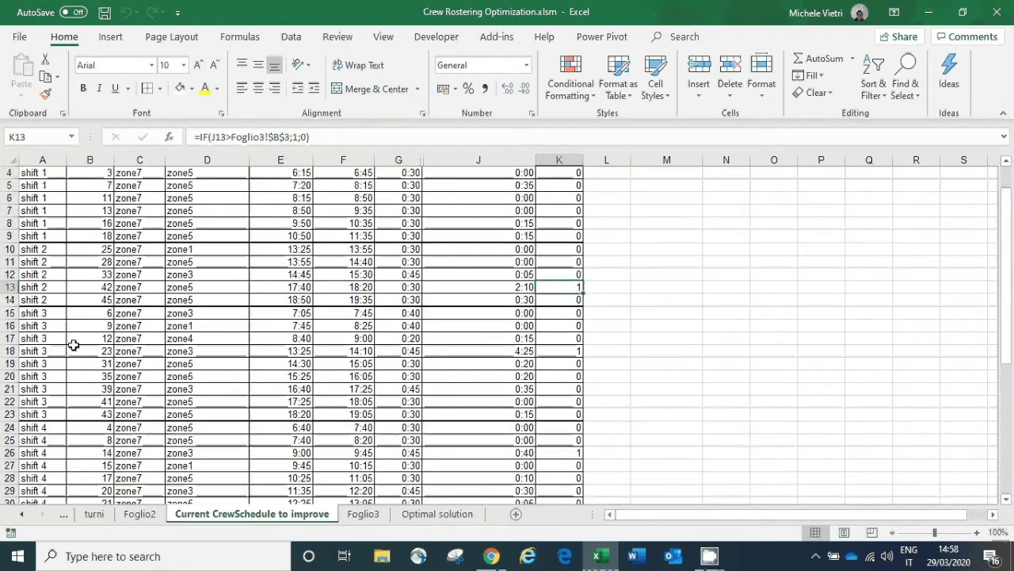
click(141, 185)
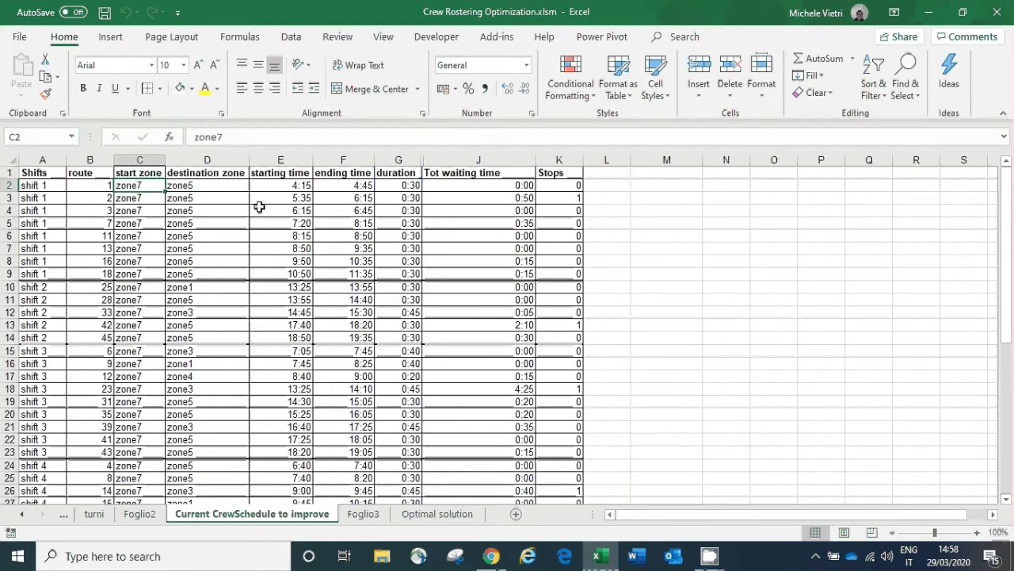
click(290, 187)
click(325, 187)
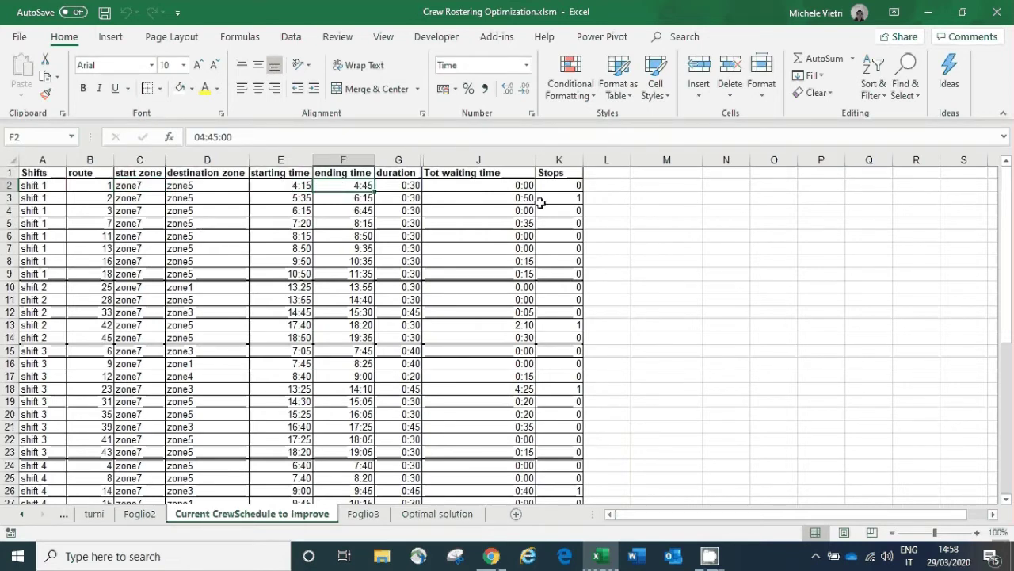
- Inspect the Tot waiting time and Stops cells for routes in shift 1 and shift 2
click(504, 209)
click(574, 197)
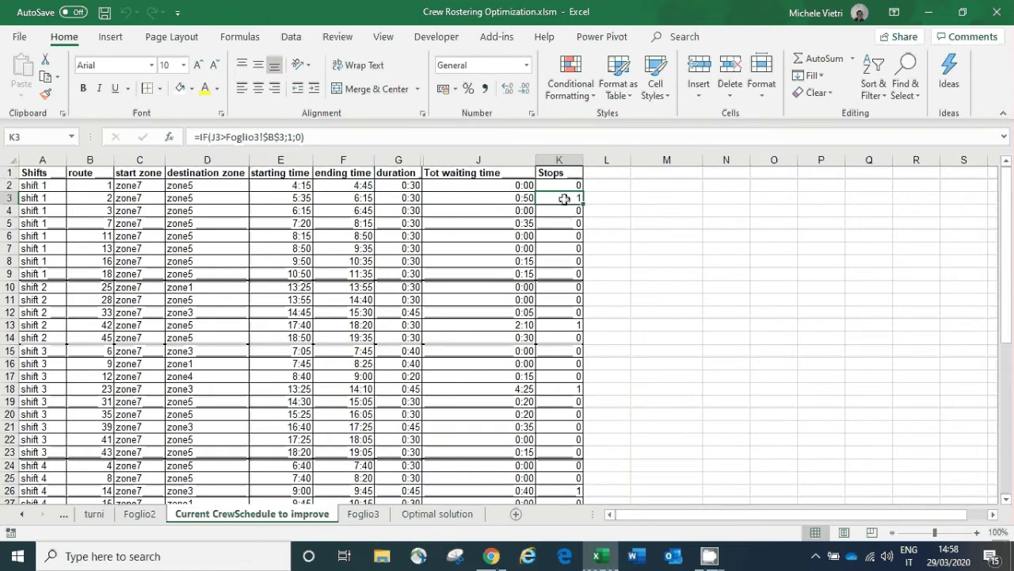
click(508, 196)
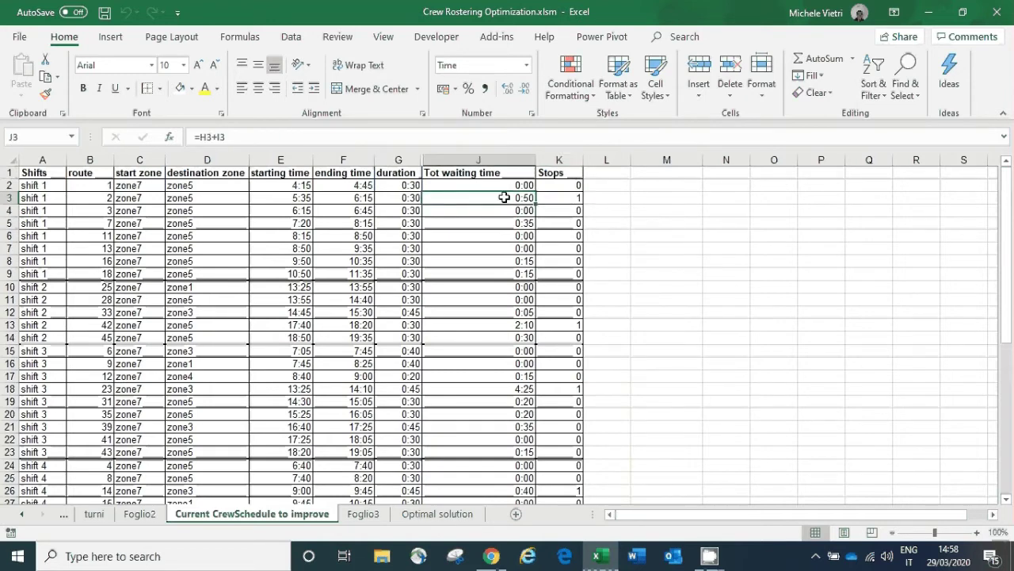
click(566, 197)
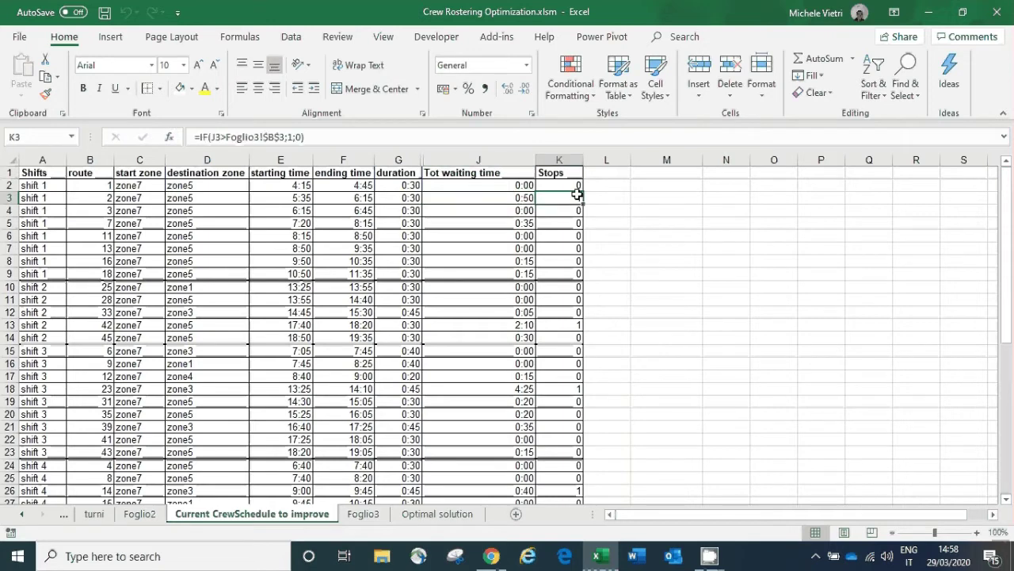
click(526, 325)
click(567, 338)
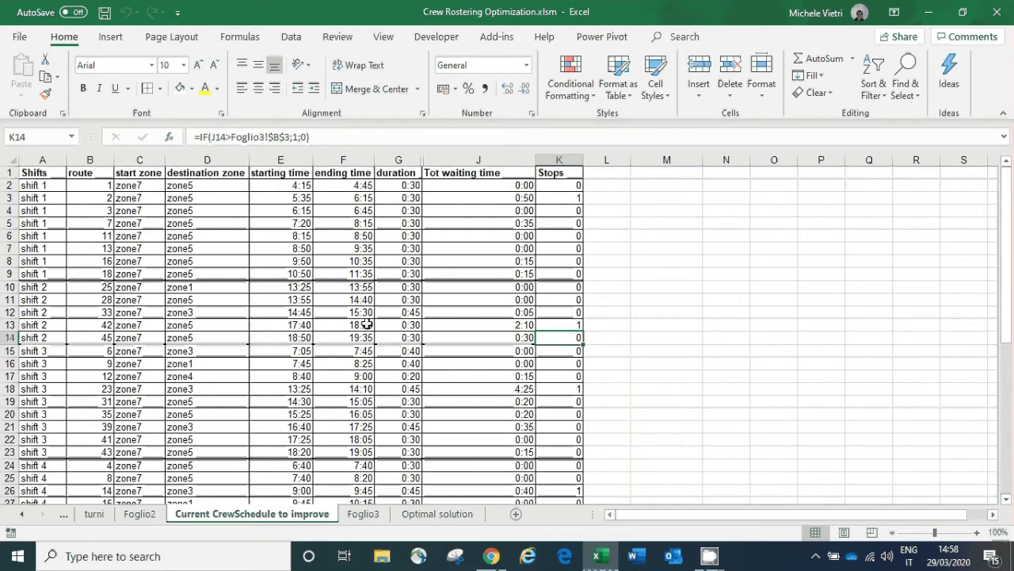
- Check the available Solver tools from Foglio3, and view the trip combination matrix on Foglio2 before returning to Foglio3
click(366, 515)
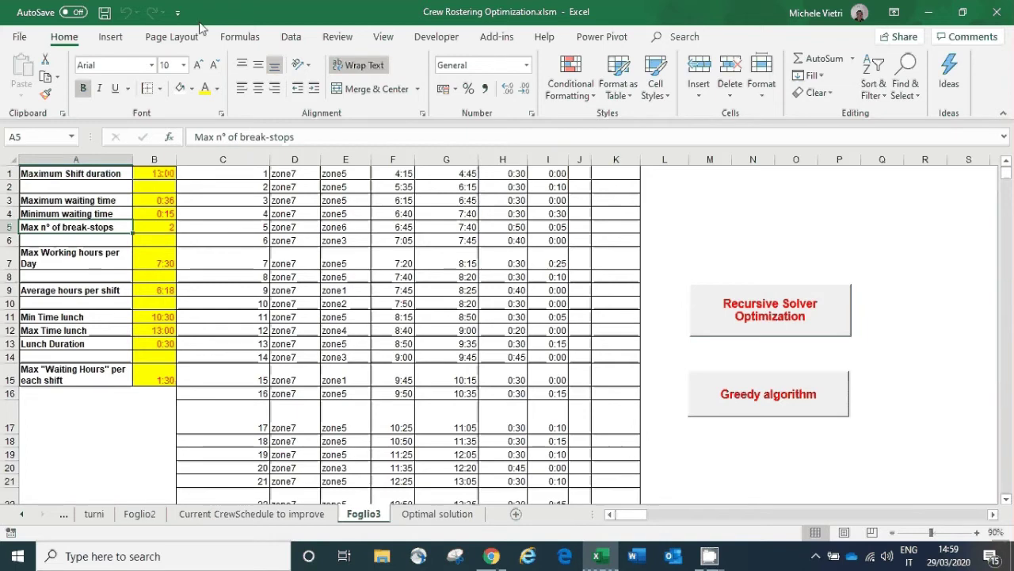
click(291, 37)
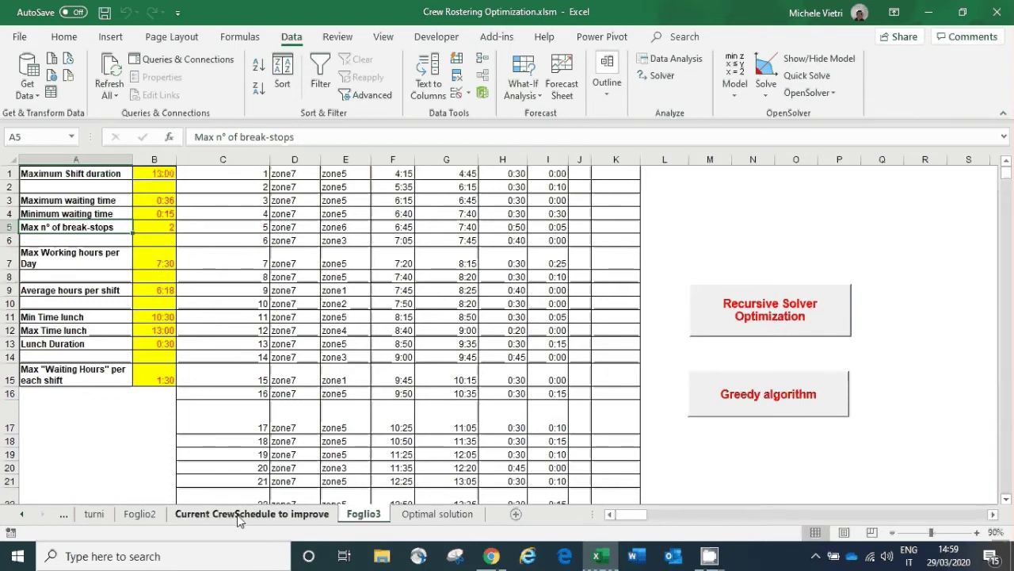
click(154, 516)
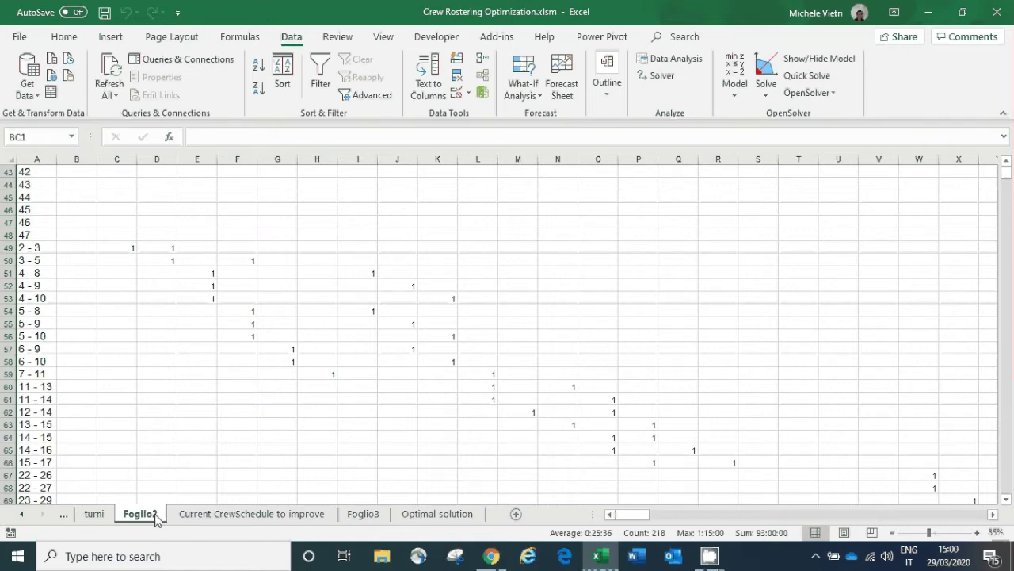
click(363, 513)
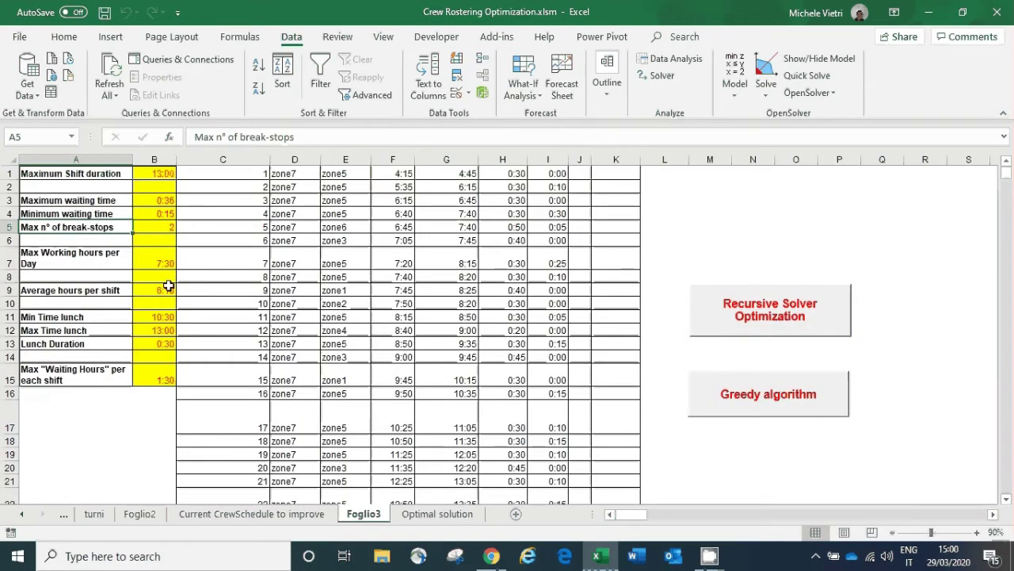
click(139, 513)
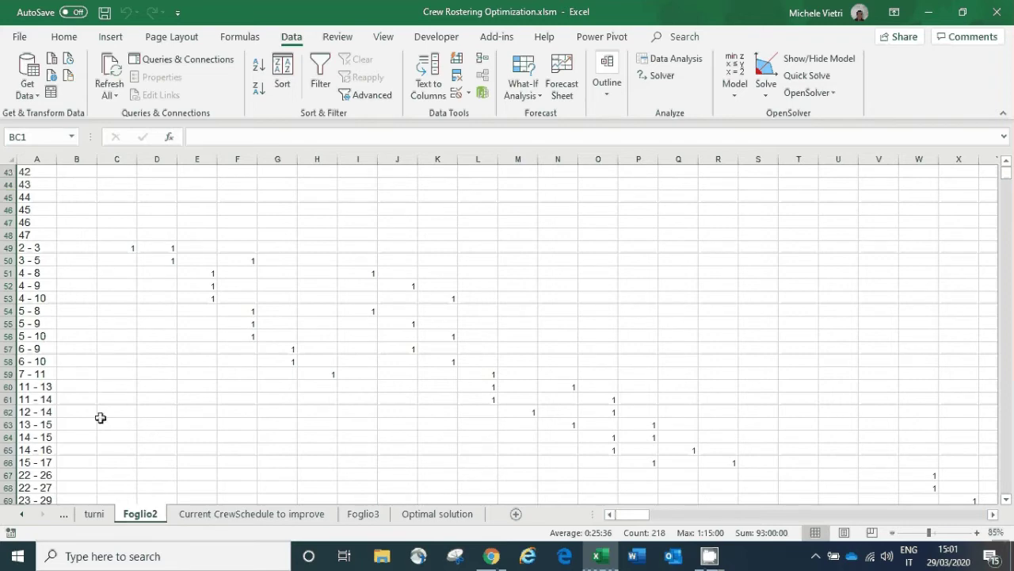
click(376, 515)
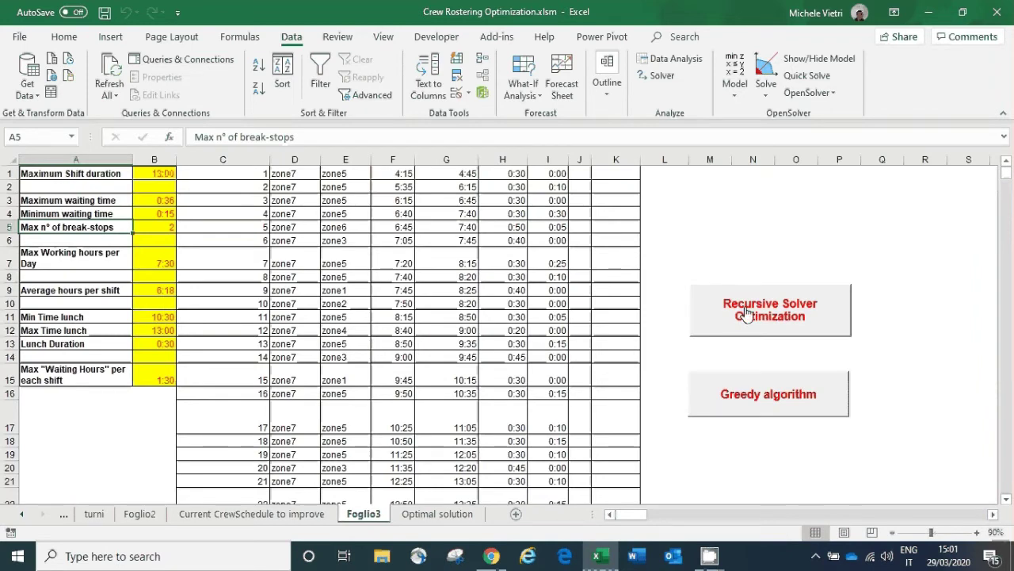
- Compare the optimized shifts in rows 1–6 of the Optimal solution sheet with the current configuration in rows 12–18 and the current schedule sheet
click(465, 516)
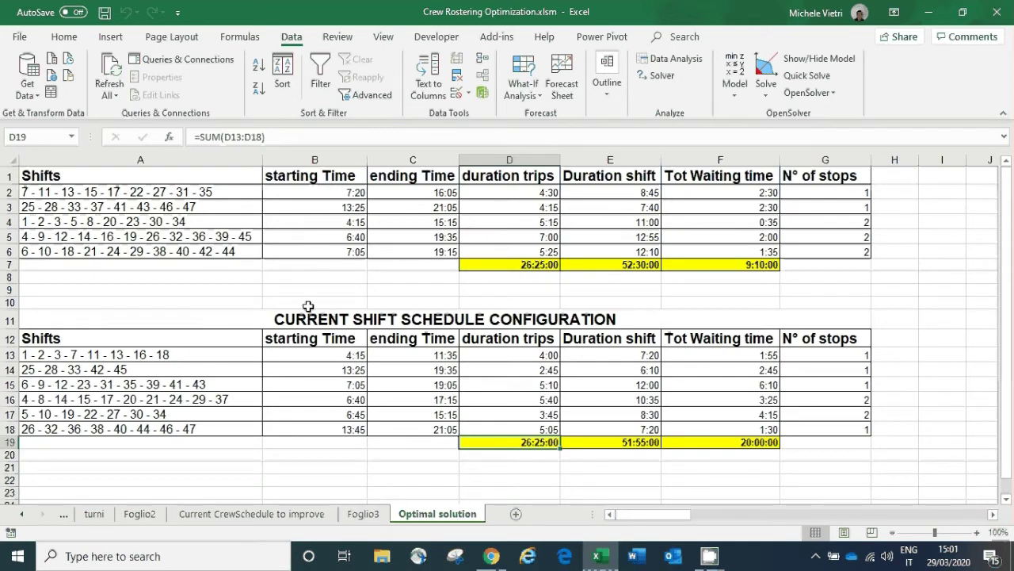
drag(10, 175, 7, 254)
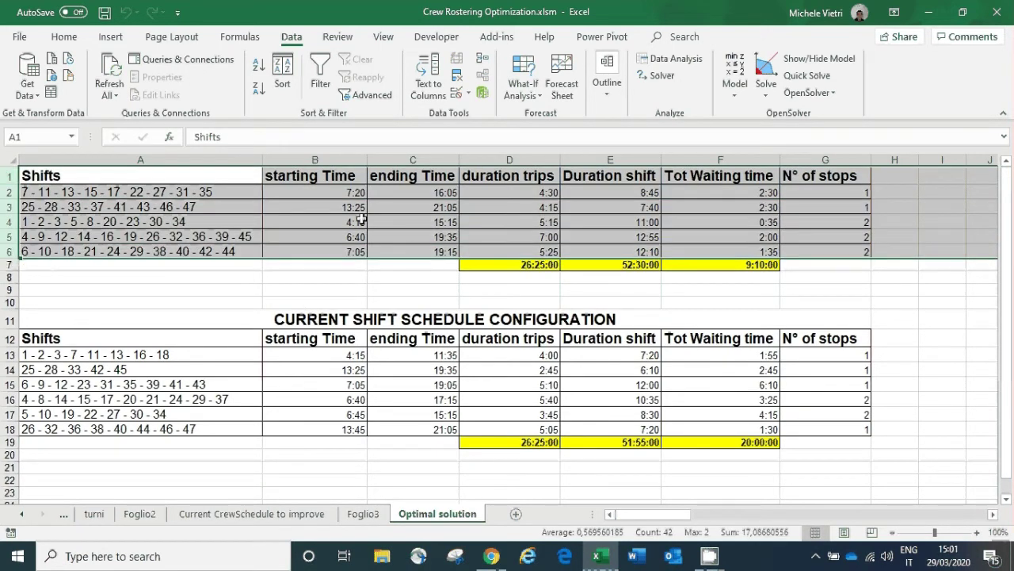
click(272, 295)
drag(8, 339, 6, 430)
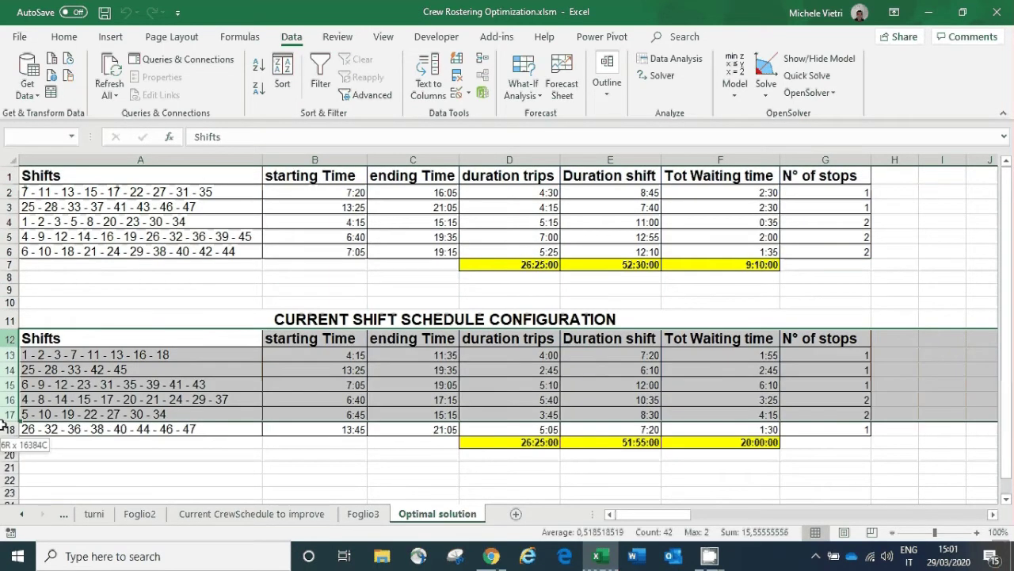
click(242, 514)
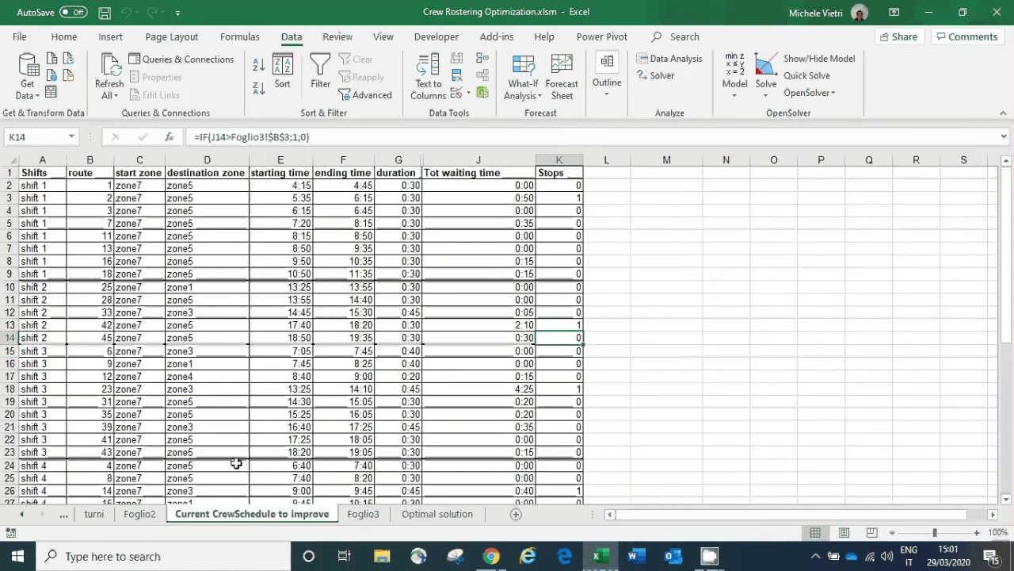
click(428, 515)
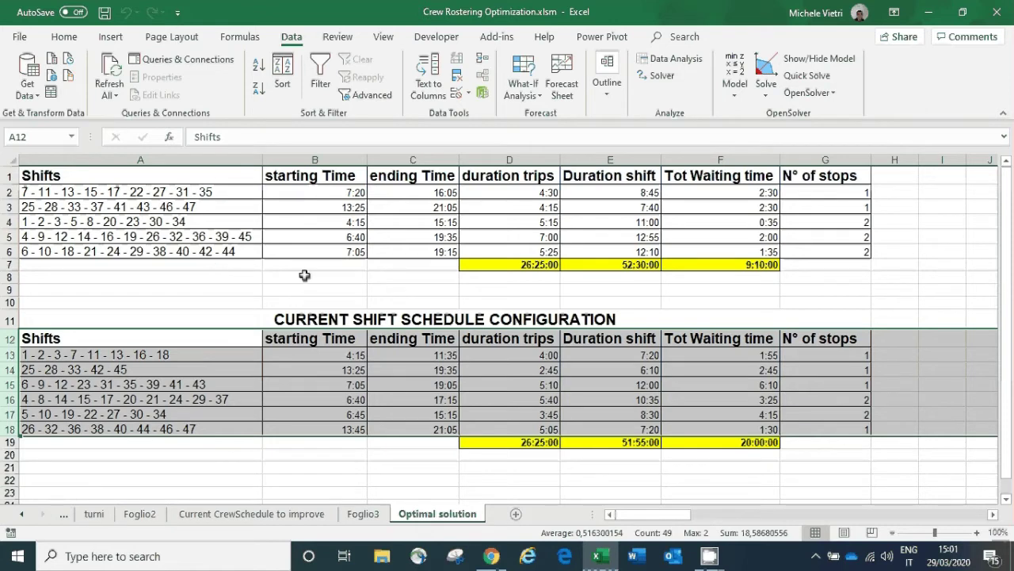
click(237, 369)
click(79, 192)
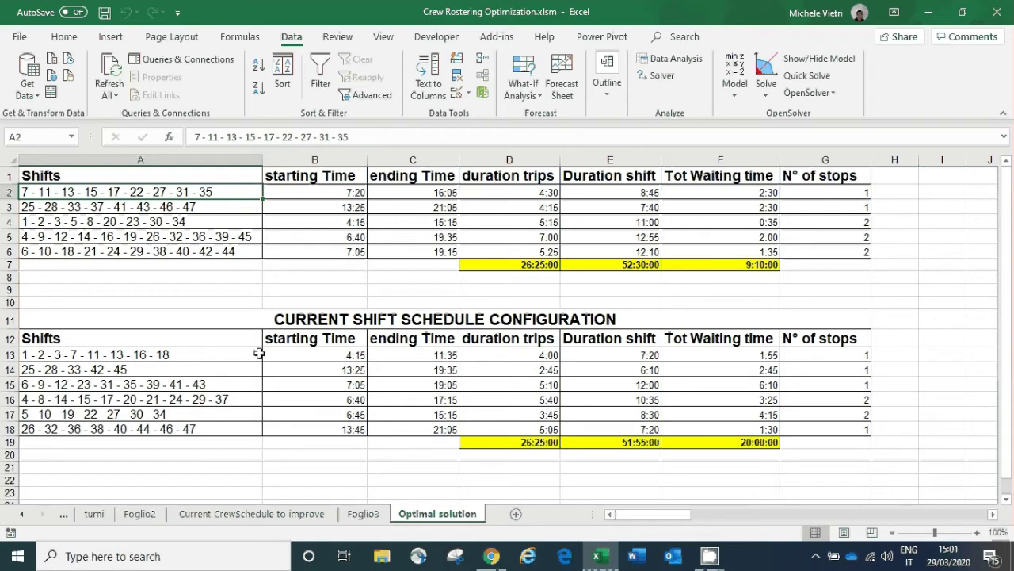
- Highlight the Max Working hours per Day, Min Time lunch and Lunch Duration rows together on Foglio3
click(358, 517)
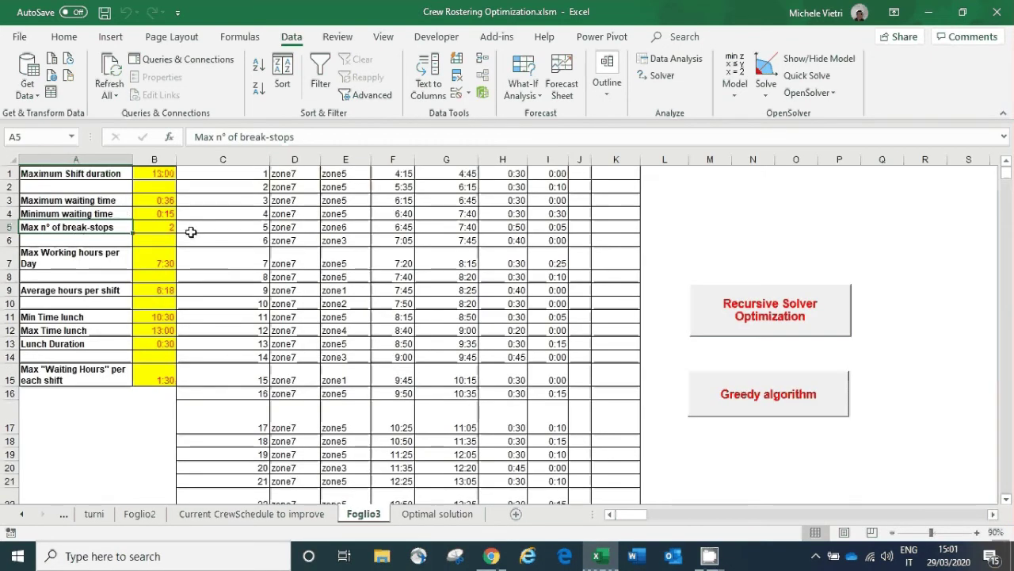
click(10, 257)
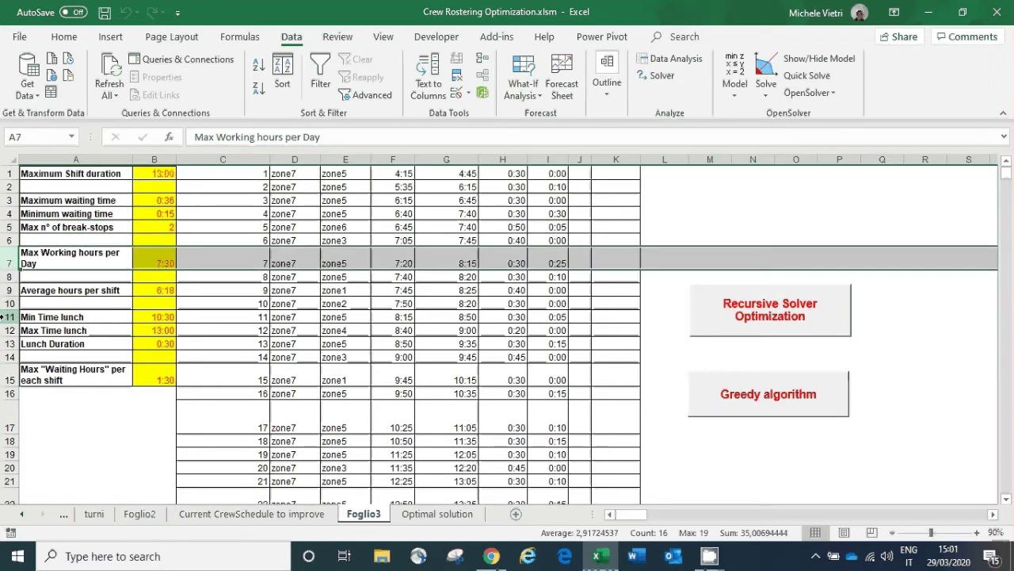
ctrl+click(9, 316)
ctrl+click(9, 343)
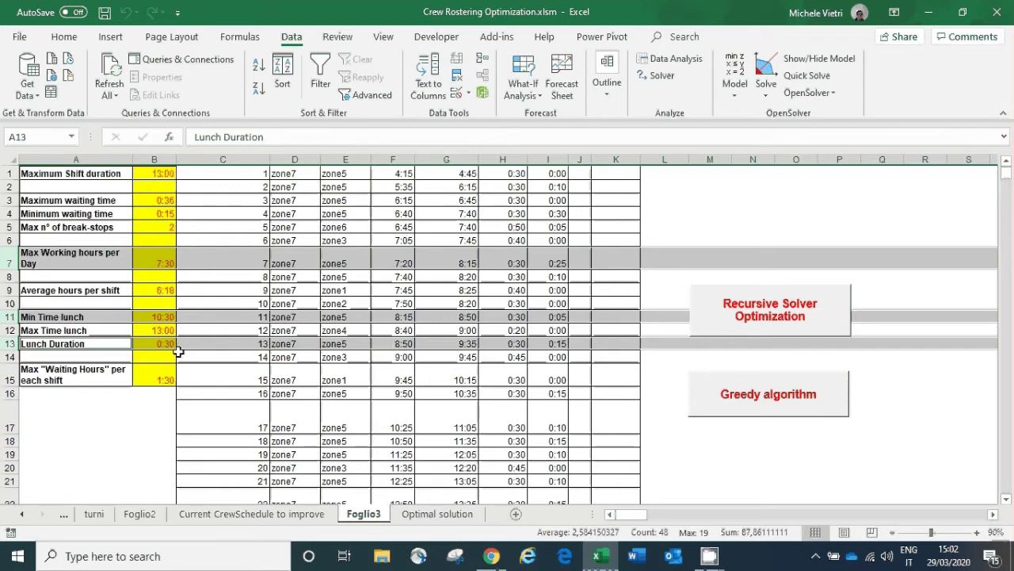
- Compare the total trip and shift durations on the Optimal solution sheet, and highlight the optimized shifts in A2:A6
click(414, 513)
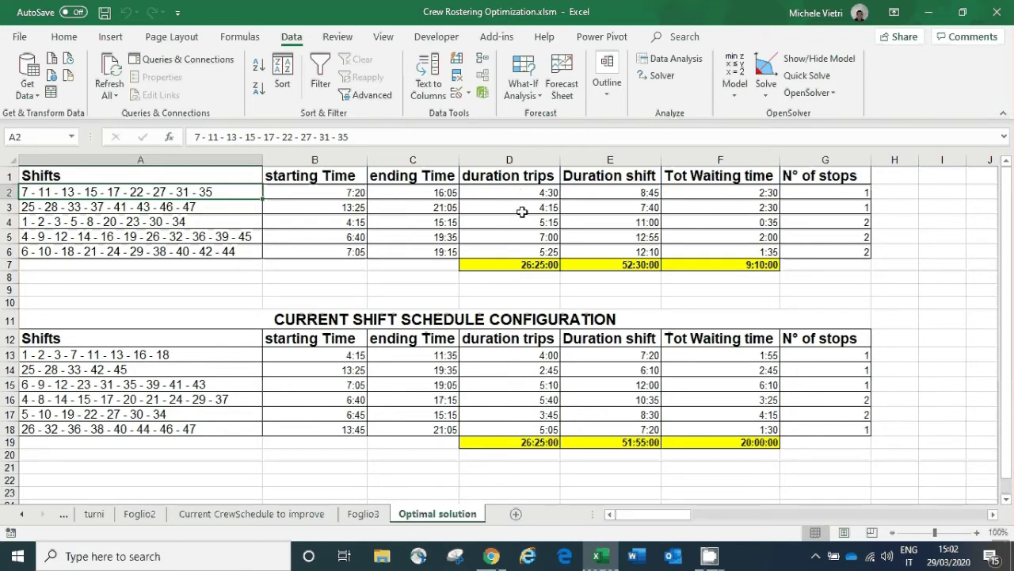
click(520, 264)
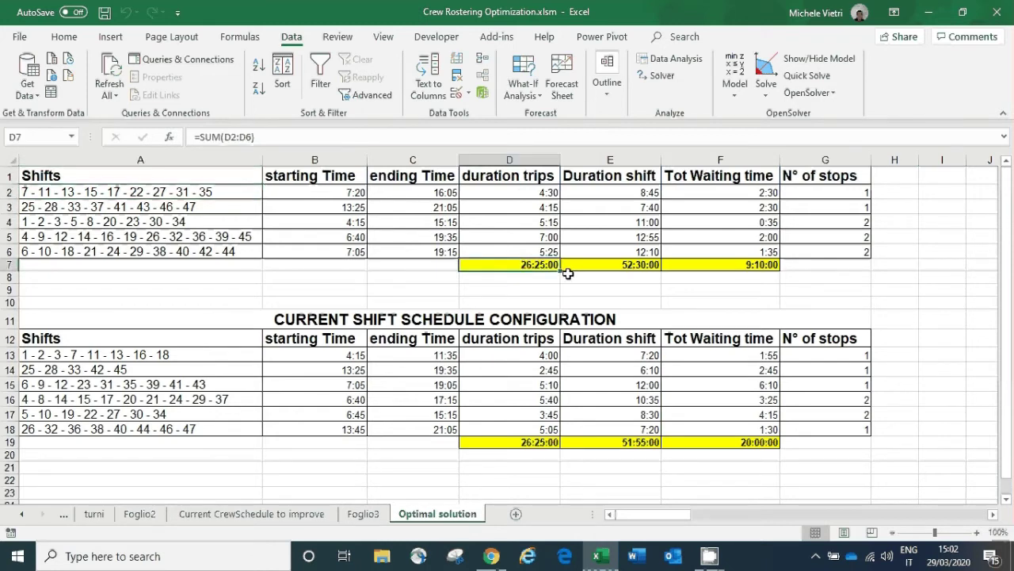
click(536, 440)
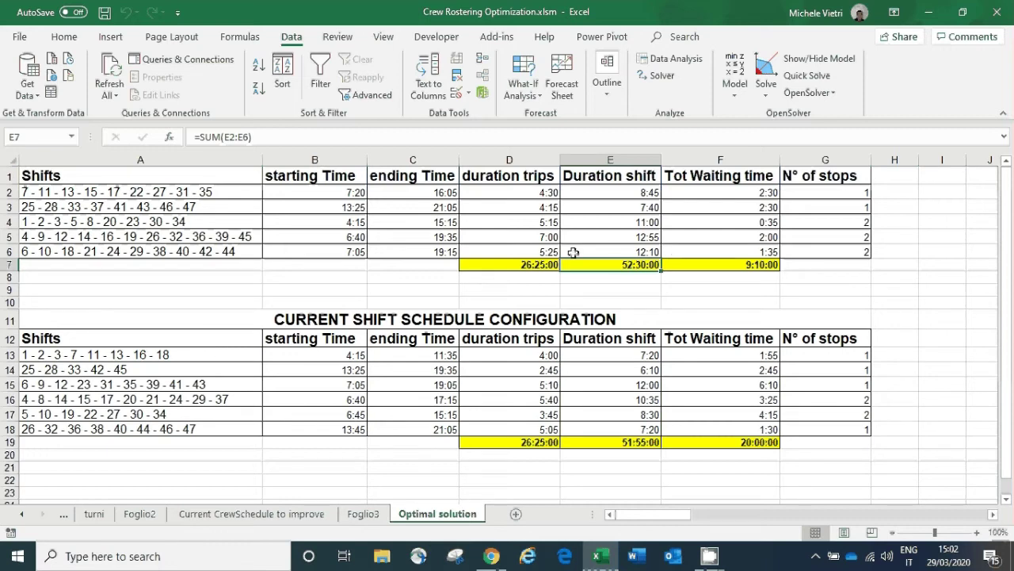
drag(77, 191, 78, 250)
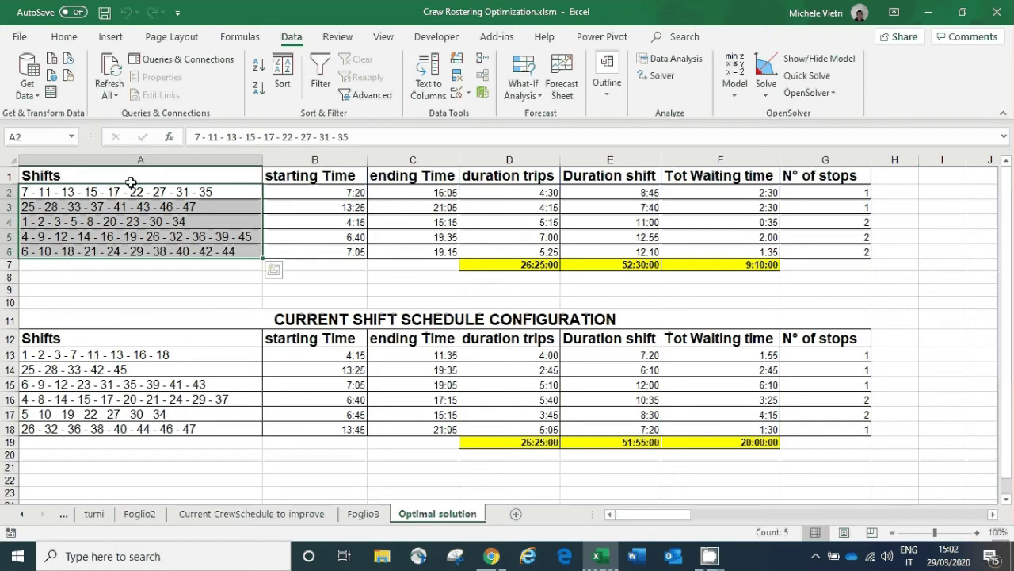
- Compare the current shifts in A13:A18 with the optimized ones, and check the total waiting time of both configurations in F7 and F19
drag(115, 355, 131, 429)
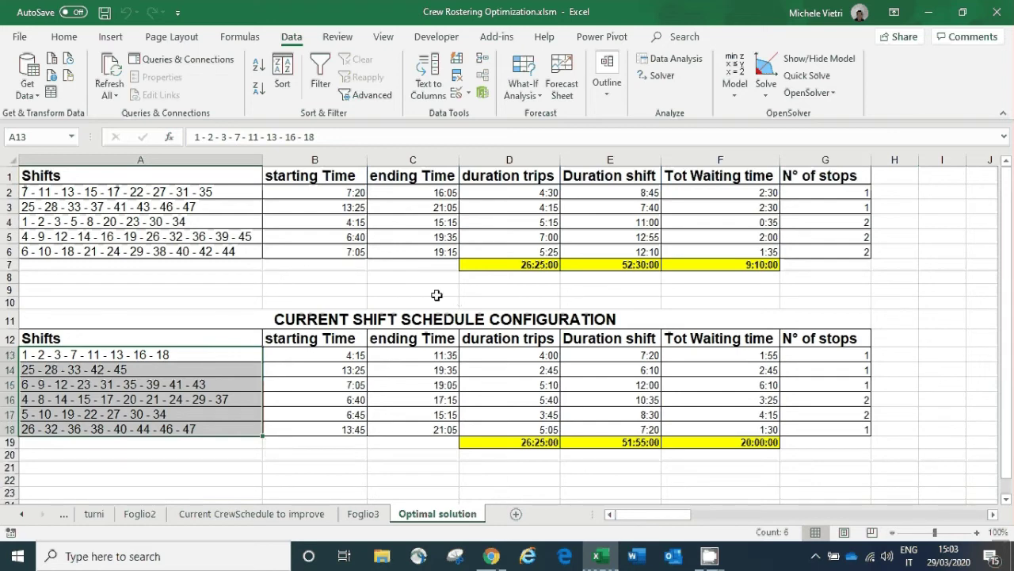
click(242, 252)
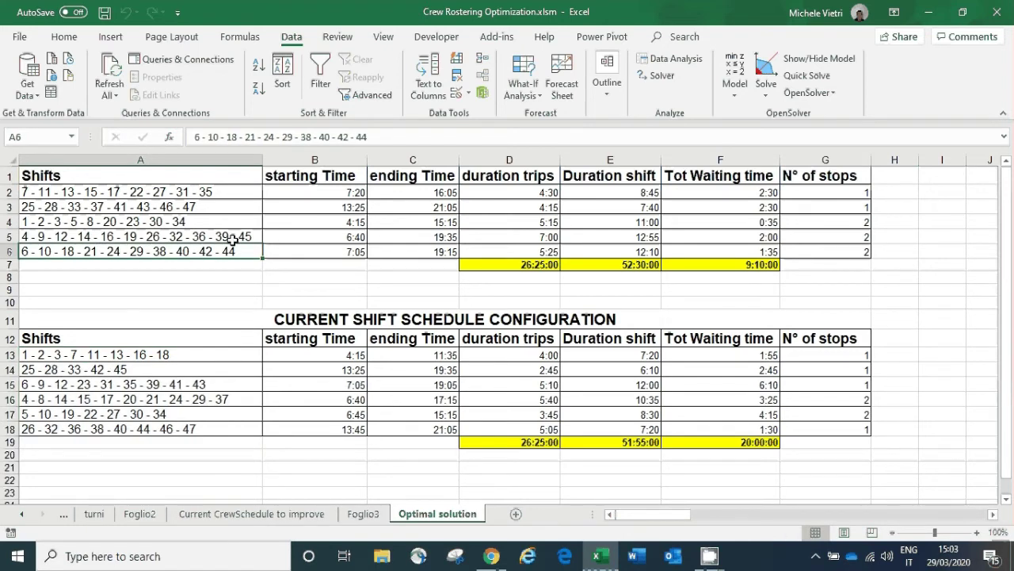
click(707, 191)
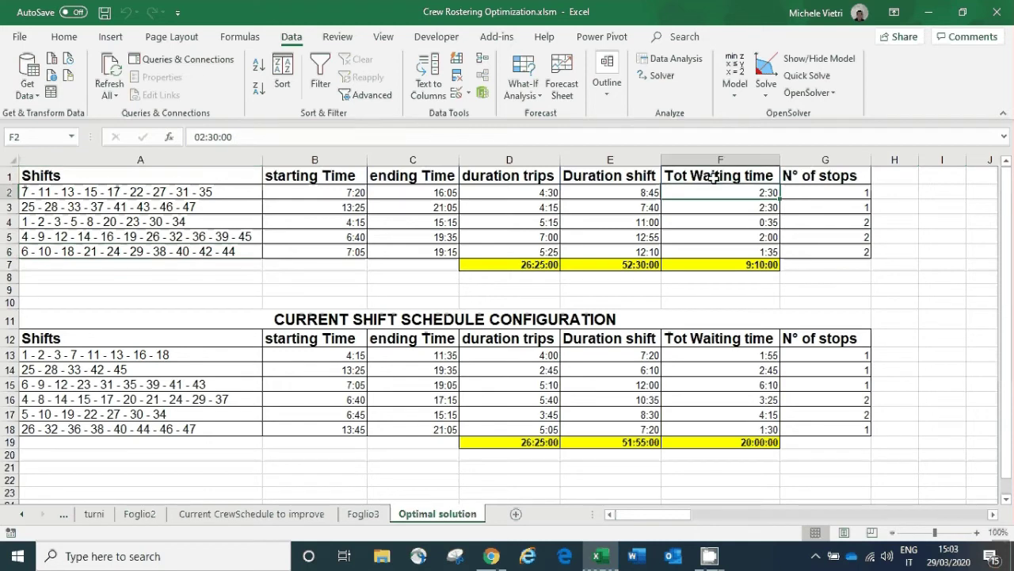
click(733, 265)
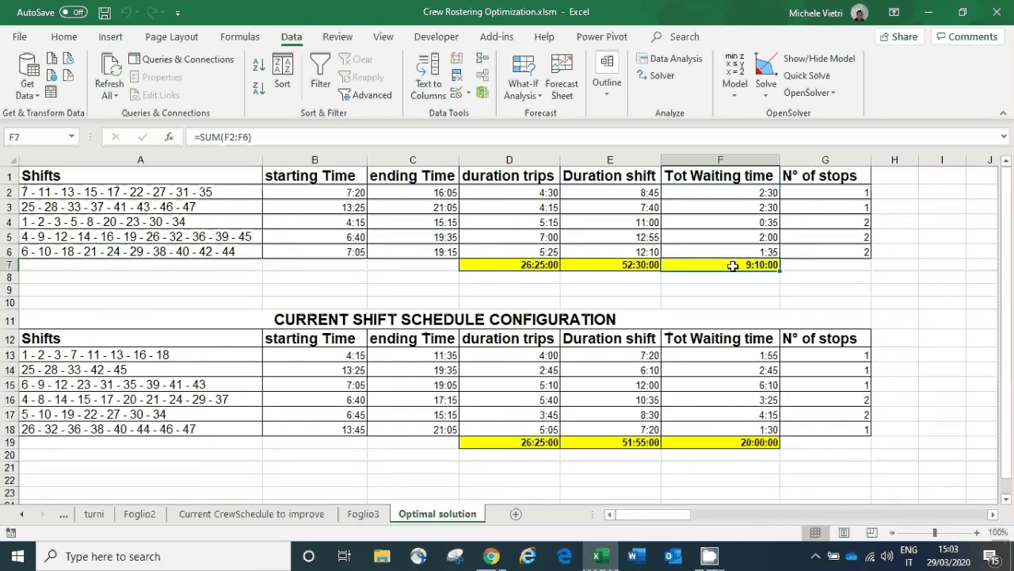
click(738, 442)
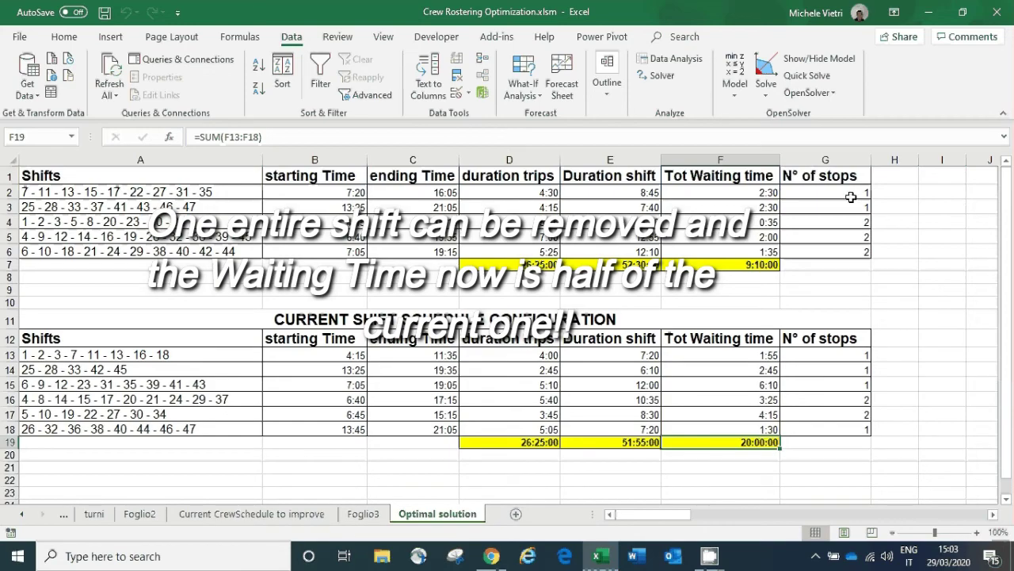
- Check the optimized shifts' number of stops in G2:G6 against the Max n° of break-stops constraint on Foglio3
drag(846, 196, 847, 250)
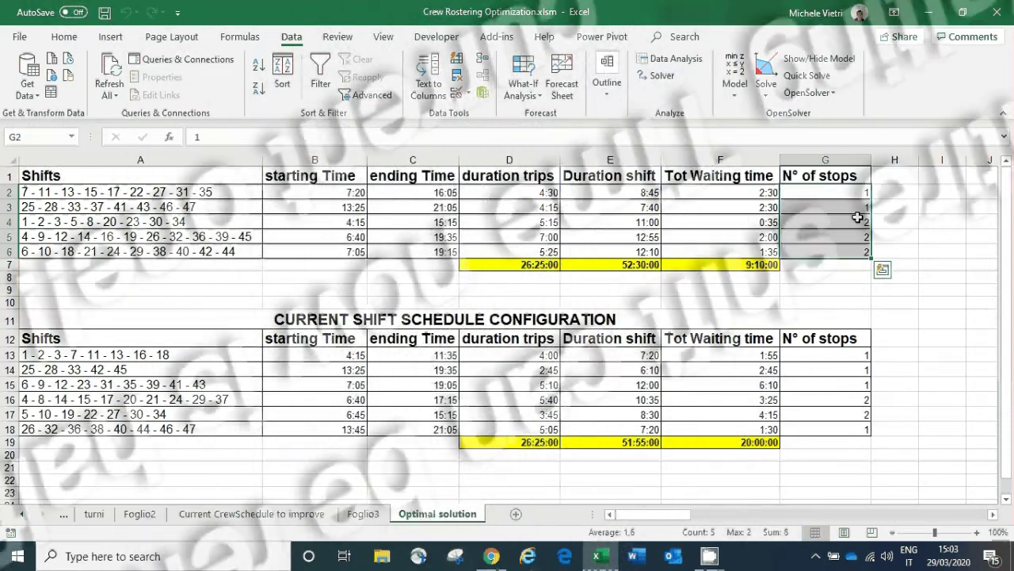
click(363, 515)
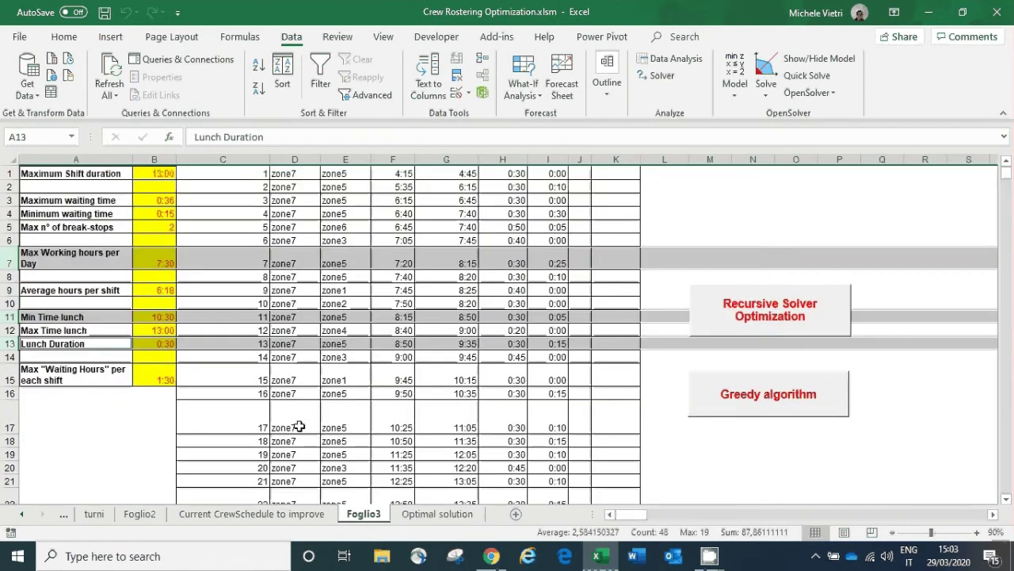
click(143, 227)
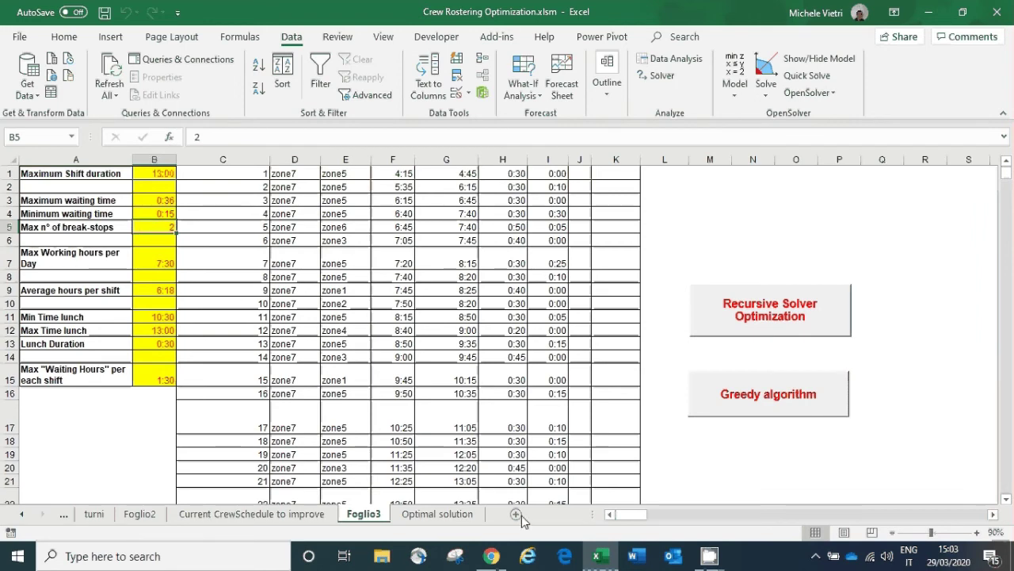
click(439, 516)
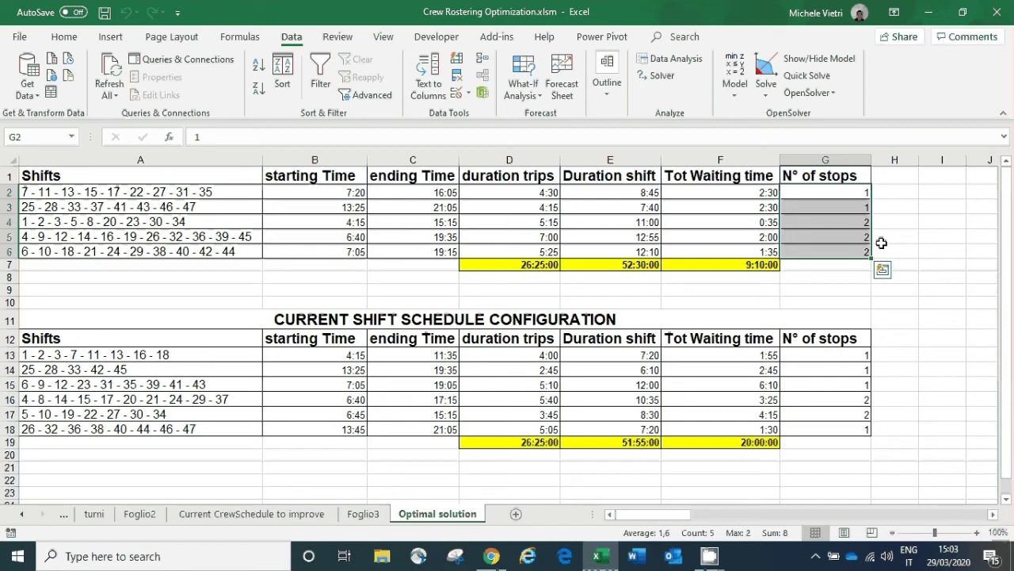
click(816, 220)
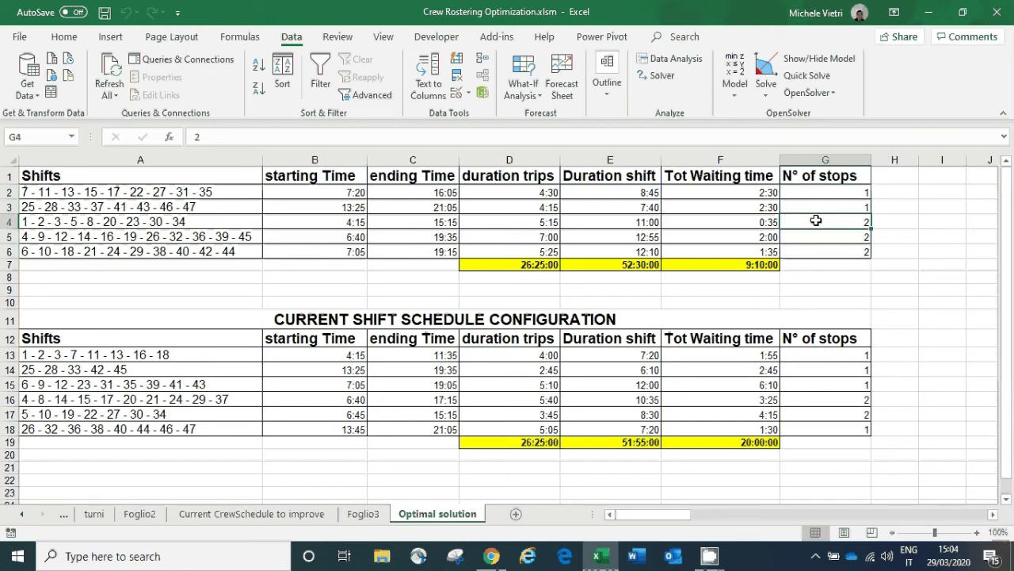